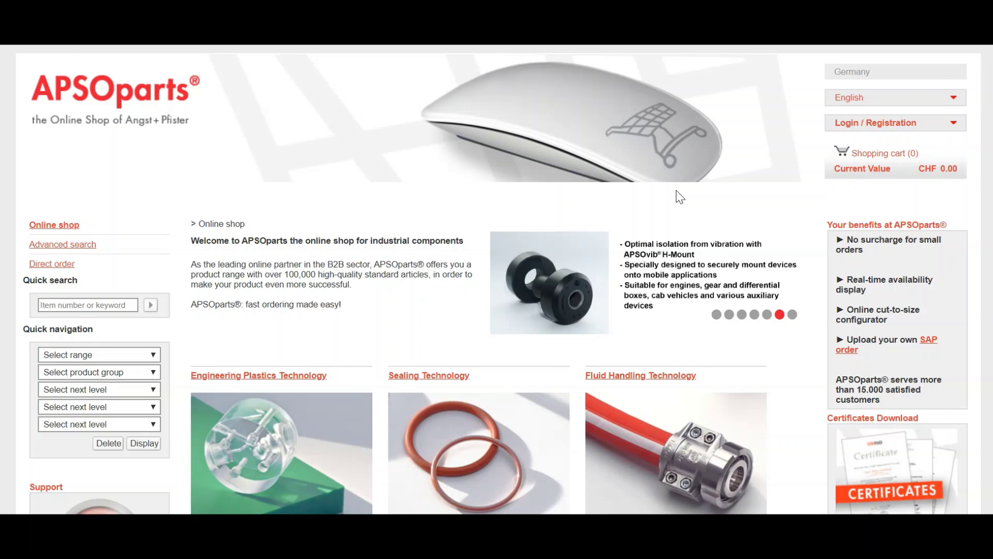
Sign in with the saved credentials and go to the my APSOparts account page
{"action": "left_click", "coordinate": [865, 130]}
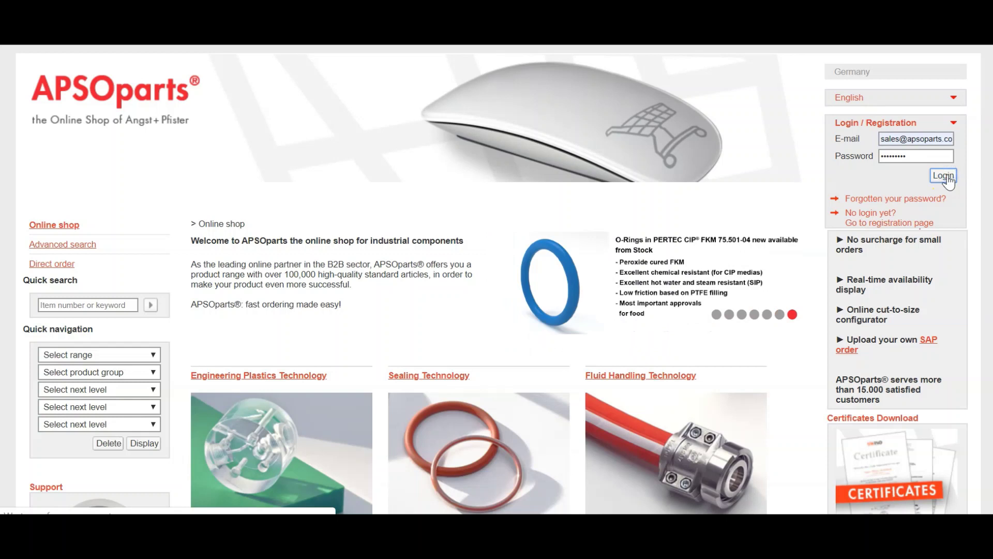
{"action": "left_click", "coordinate": [947, 177]}
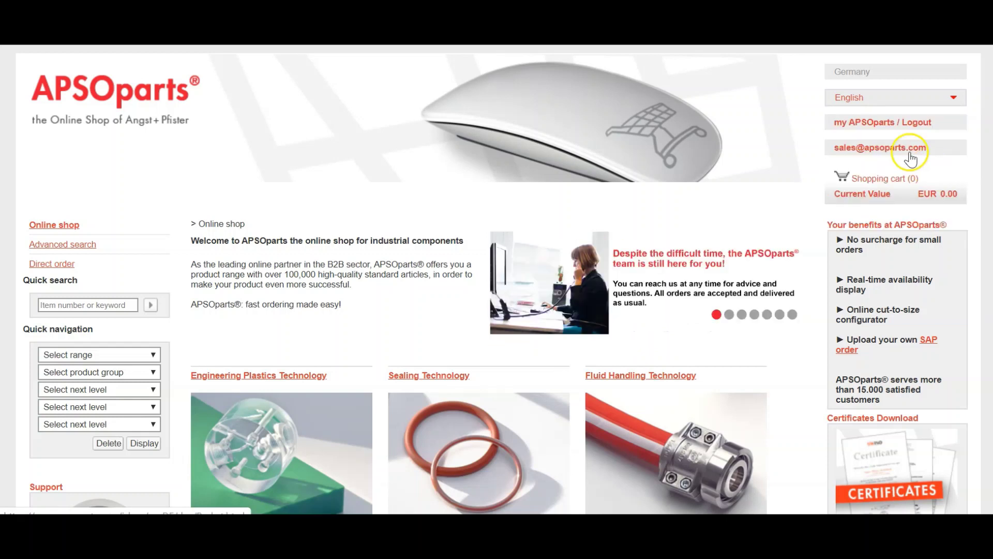
{"action": "left_click", "coordinate": [861, 127]}
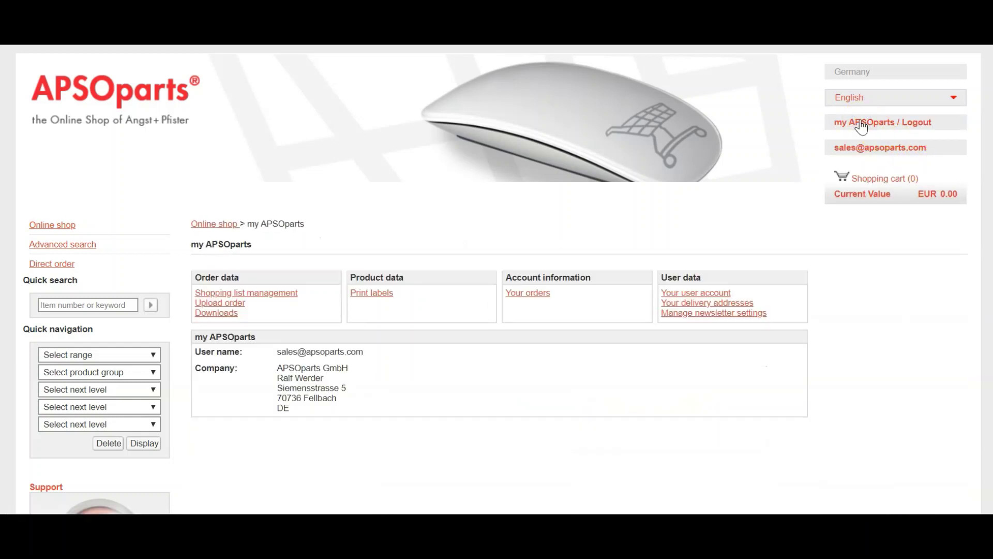
Open the Upload order page and set the data format to PDF Format
{"action": "left_click", "coordinate": [214, 304]}
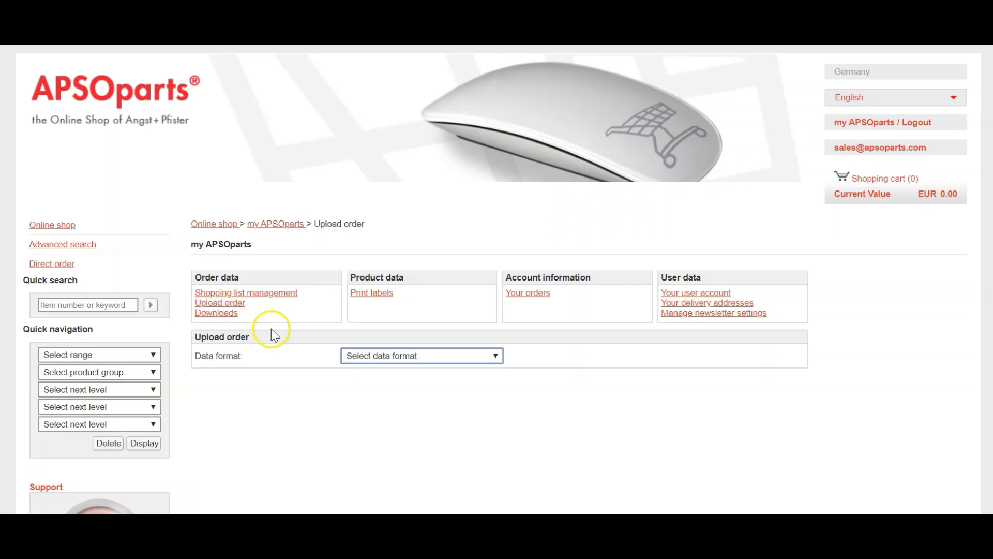
{"action": "left_click", "coordinate": [421, 361]}
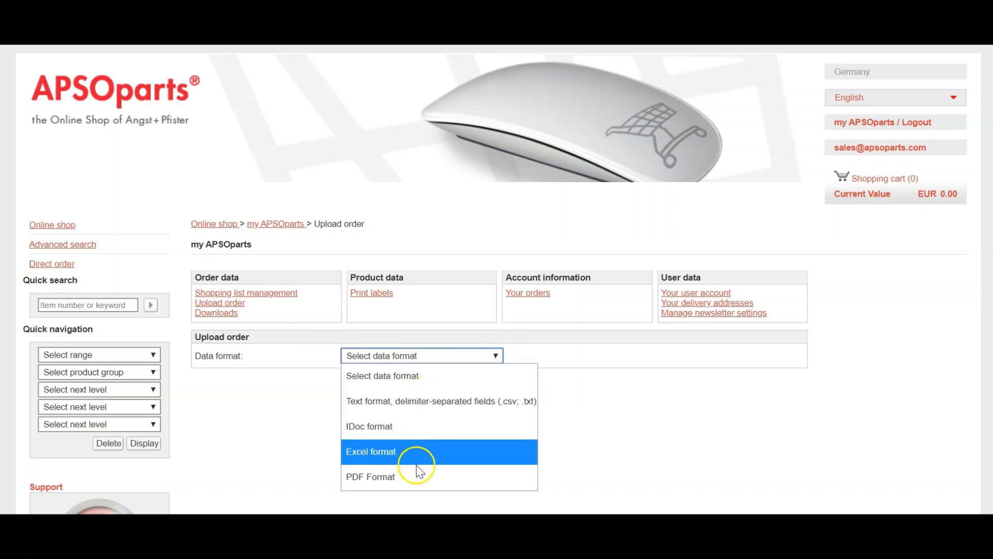
{"action": "left_click", "coordinate": [418, 476]}
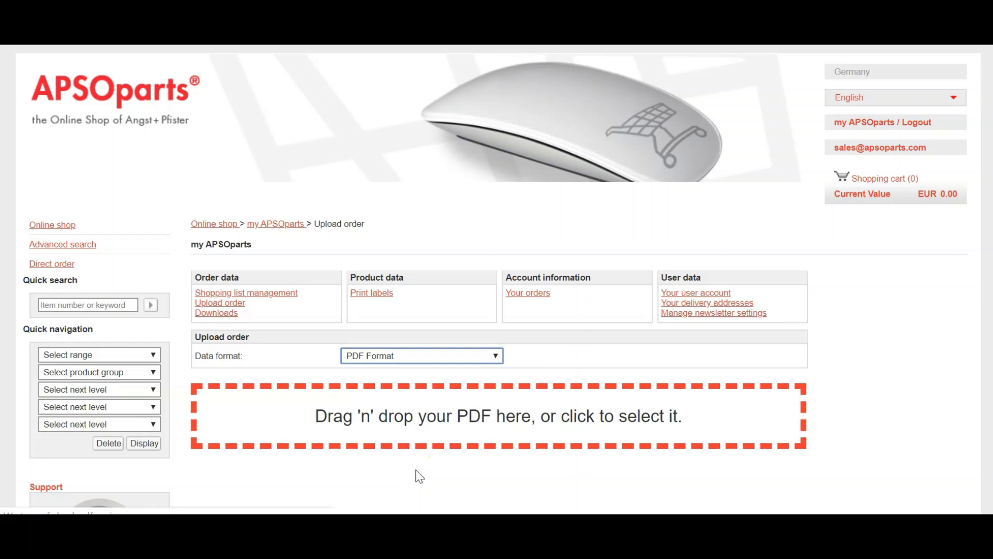
{"action": "scroll", "coordinate": [419, 476], "scroll_direction": "down", "scroll_amount": 1}
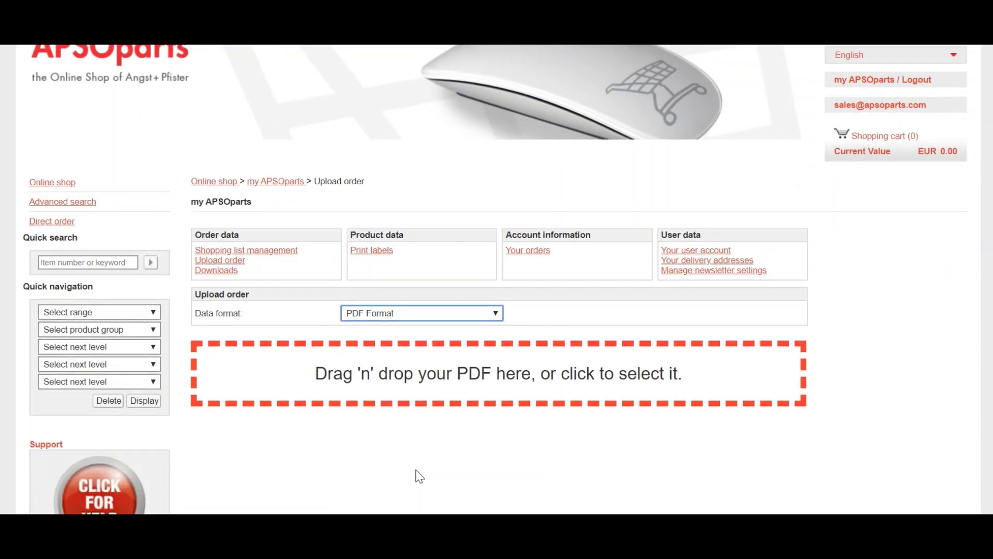
Upload Order Sample Tech for Parsing No 2 and scroll through its PDF preview
{"action": "left_click", "coordinate": [432, 380]}
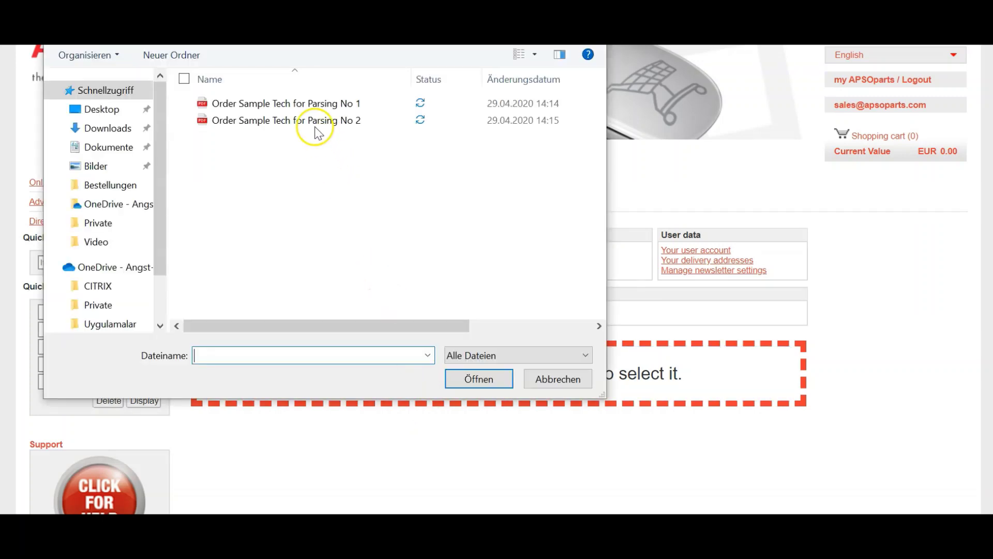
{"action": "left_click", "coordinate": [310, 121]}
{"action": "left_click", "coordinate": [472, 376]}
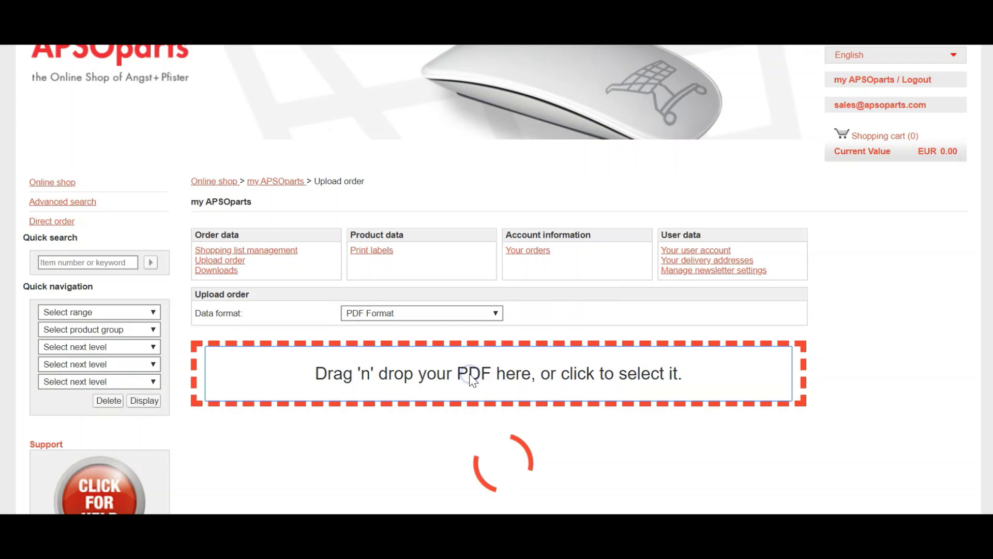
{"action": "scroll", "coordinate": [472, 380], "scroll_direction": "down", "scroll_amount": 1}
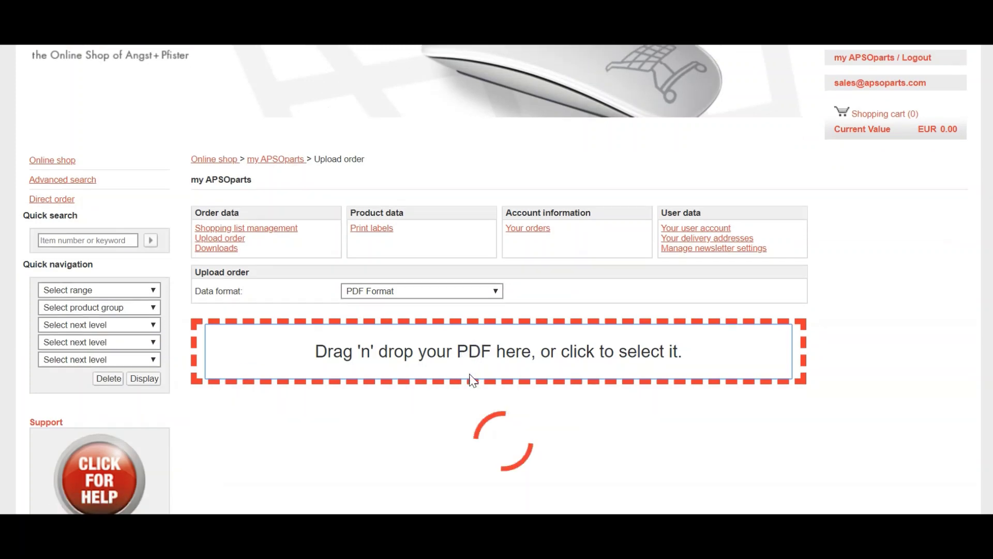
{"action": "scroll", "coordinate": [473, 380], "scroll_direction": "down", "scroll_amount": 1}
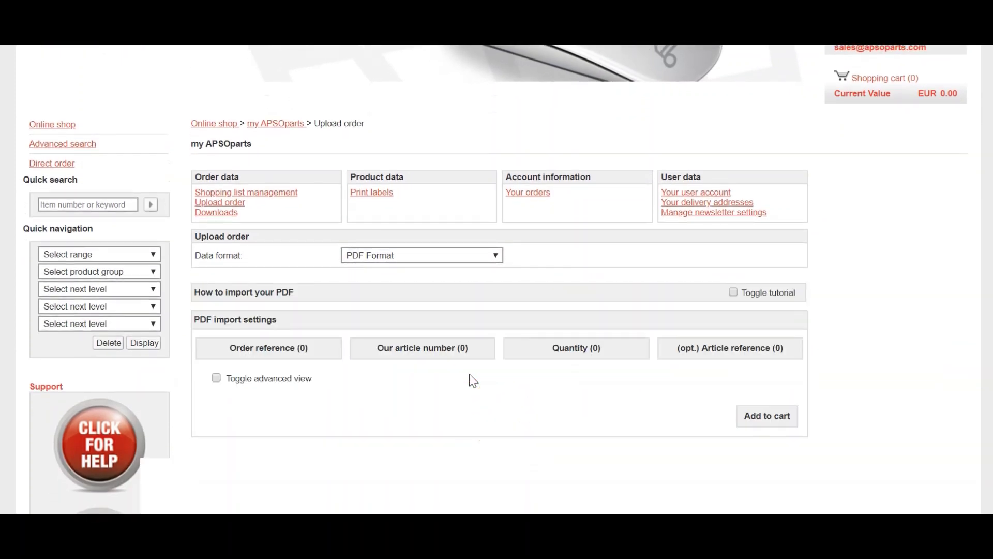
{"action": "scroll", "coordinate": [473, 381], "scroll_direction": "down", "scroll_amount": 2}
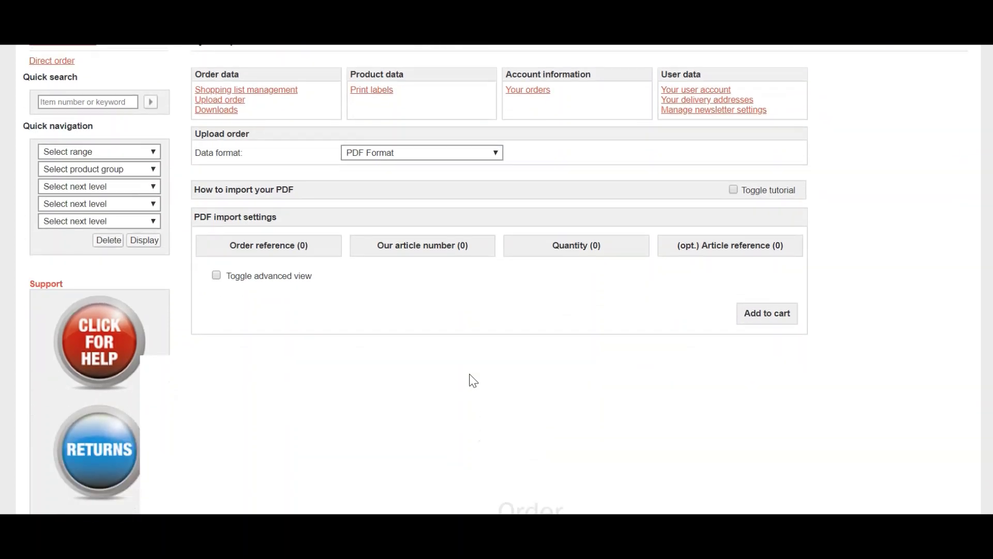
{"action": "scroll", "coordinate": [473, 380], "scroll_direction": "down", "scroll_amount": 2}
{"action": "scroll", "coordinate": [472, 380], "scroll_direction": "down", "scroll_amount": 4}
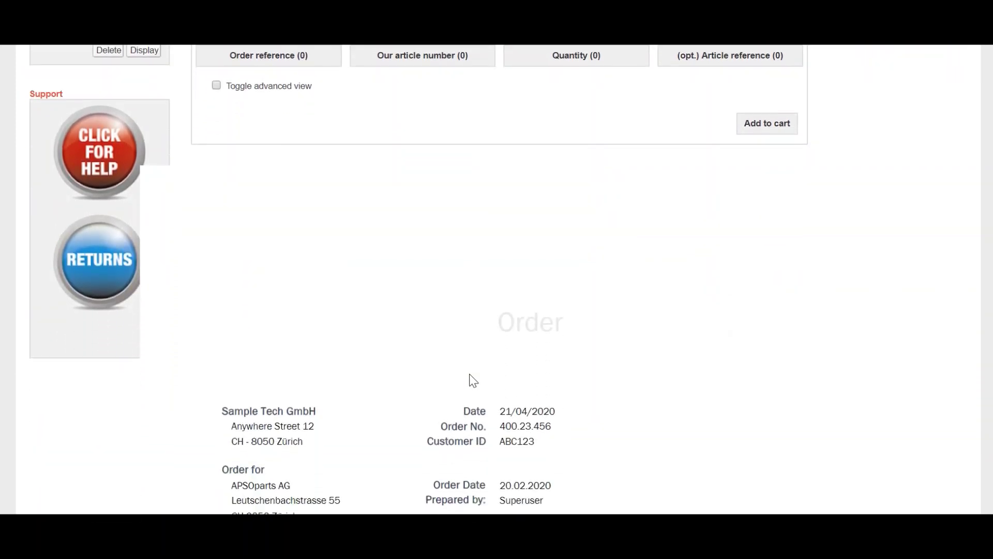
{"action": "scroll", "coordinate": [472, 380], "scroll_direction": "down", "scroll_amount": 3}
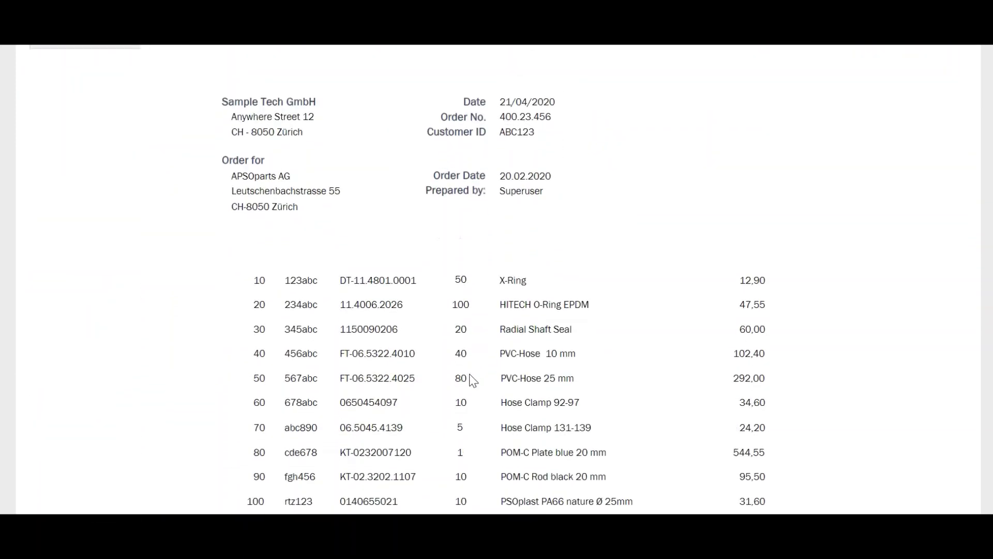
{"action": "scroll", "coordinate": [472, 381], "scroll_direction": "down", "scroll_amount": 2}
{"action": "scroll", "coordinate": [472, 380], "scroll_direction": "down", "scroll_amount": 2}
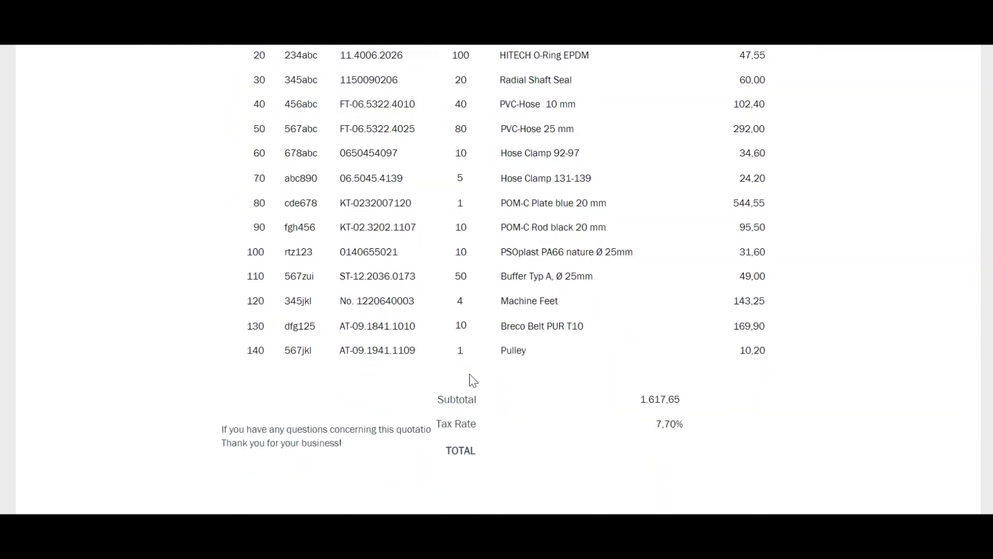
{"action": "scroll", "coordinate": [472, 380], "scroll_direction": "up", "scroll_amount": 10}
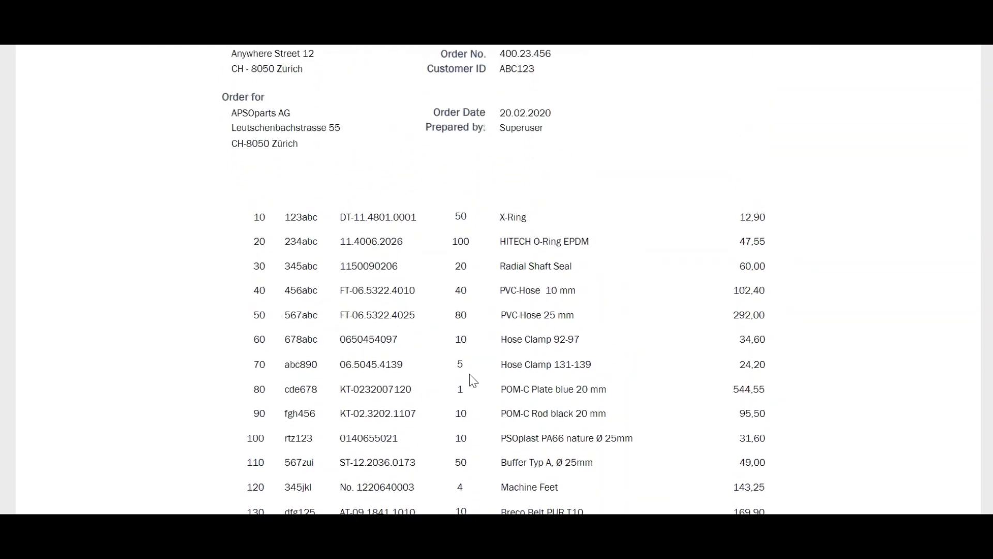
{"action": "scroll", "coordinate": [473, 381], "scroll_direction": "up", "scroll_amount": 5}
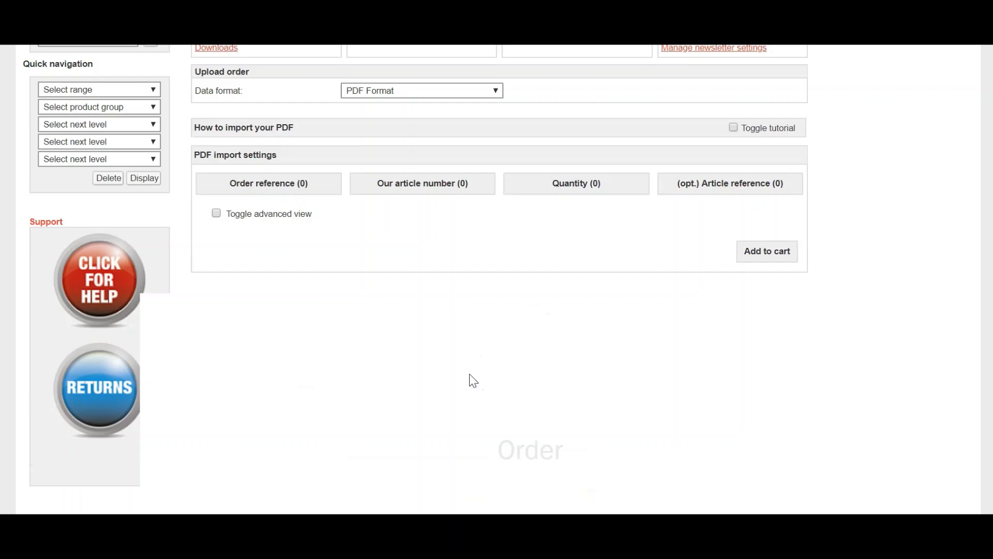
{"action": "scroll", "coordinate": [472, 380], "scroll_direction": "up", "scroll_amount": 1}
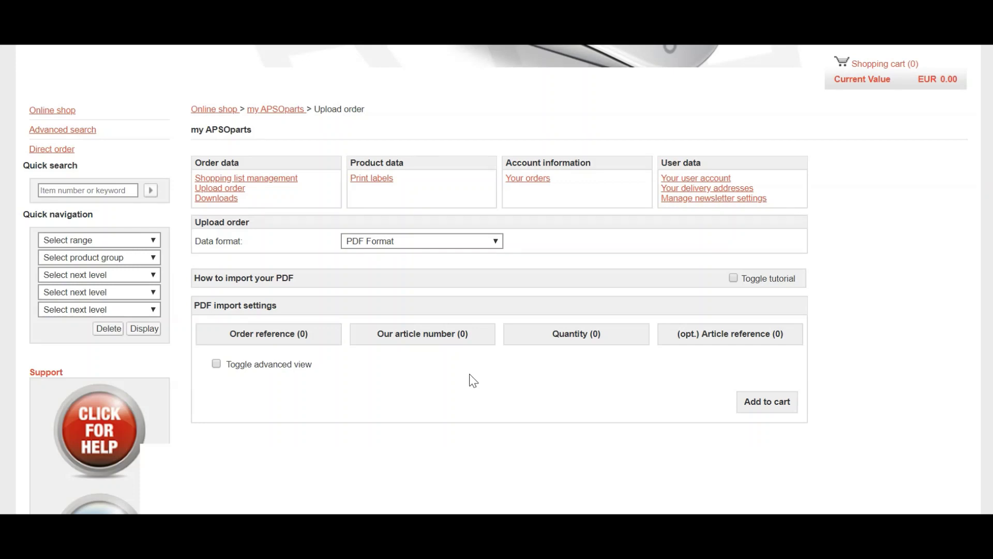
Enable the import tutorial and map the PDF's Order No. value as Order reference
{"action": "left_click", "coordinate": [733, 278]}
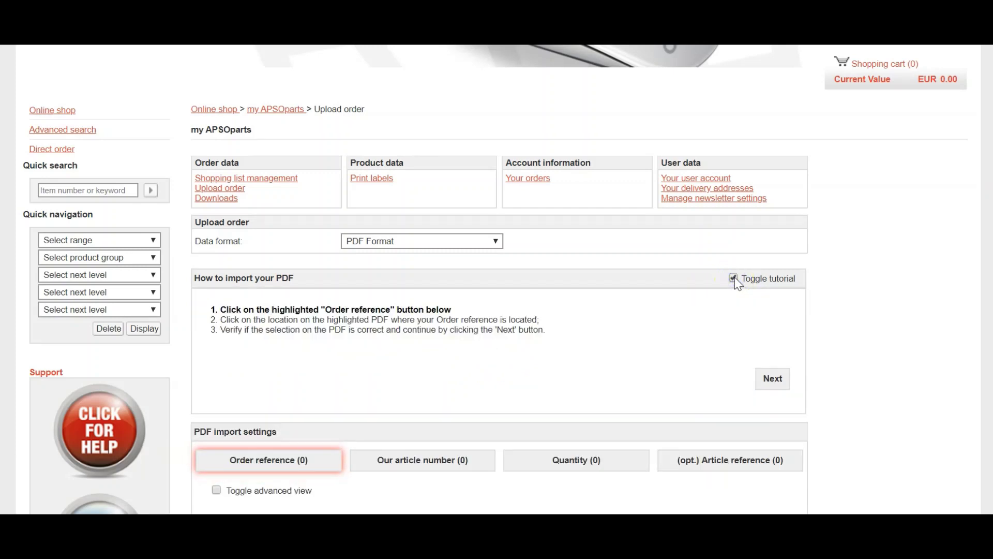
{"action": "scroll", "coordinate": [698, 345], "scroll_direction": "down", "scroll_amount": 2}
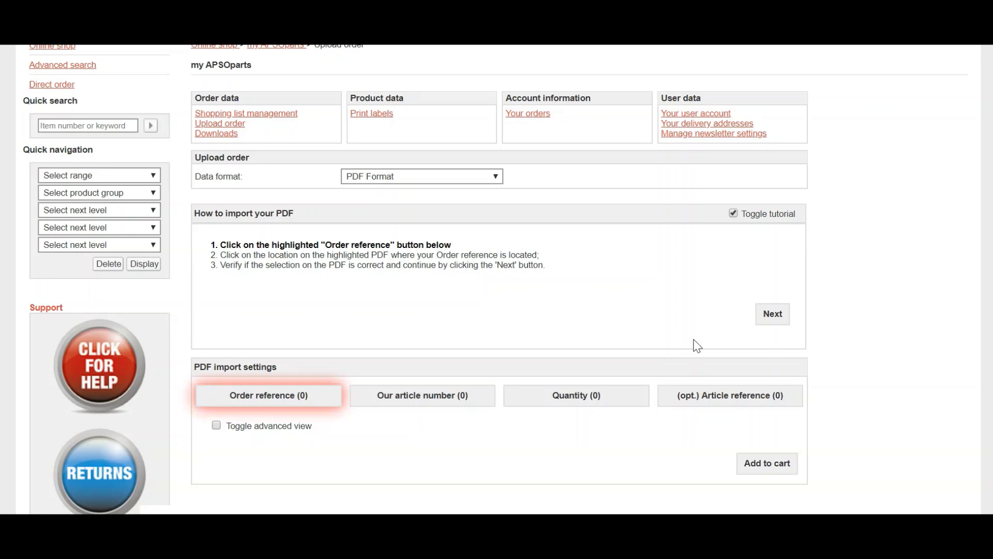
{"action": "left_click", "coordinate": [271, 395]}
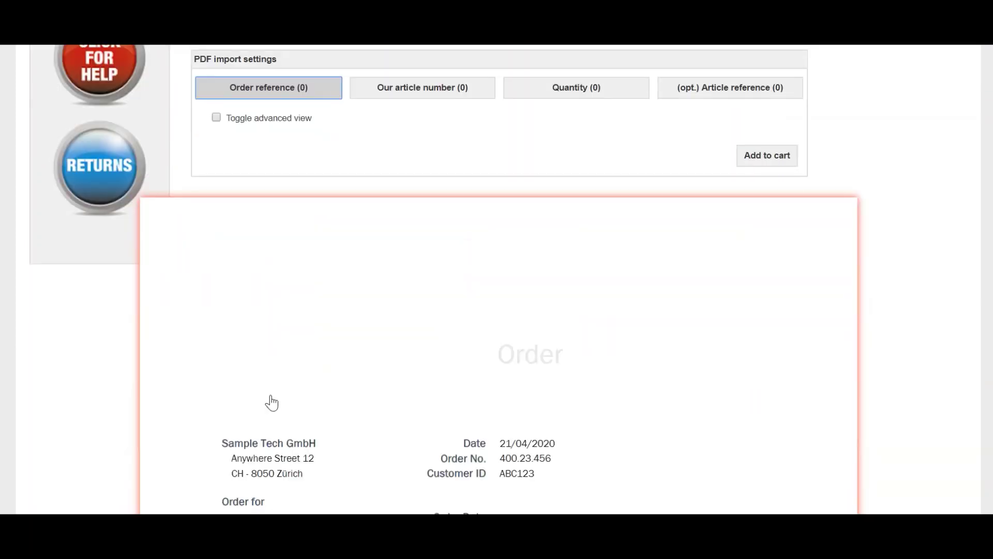
{"action": "double_click", "coordinate": [531, 406]}
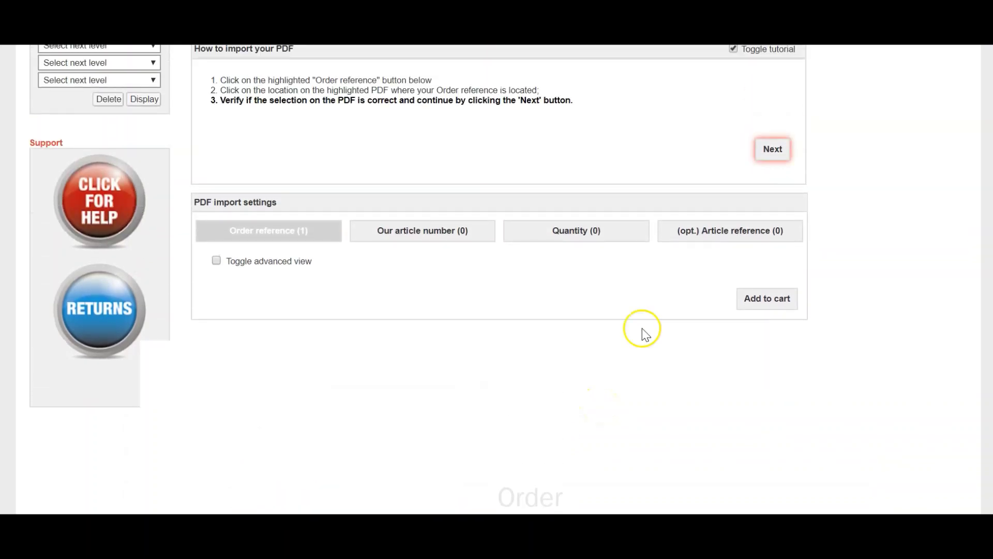
Map the article-number column from DT-11.4801.0001 as Our article number, confirming 14 matches
{"action": "left_click", "coordinate": [758, 158]}
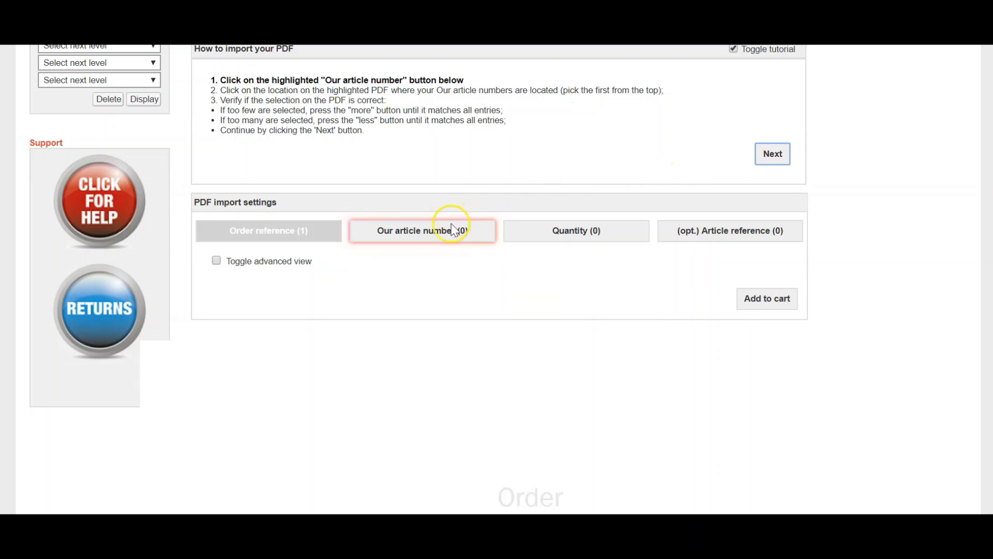
{"action": "left_click", "coordinate": [415, 239]}
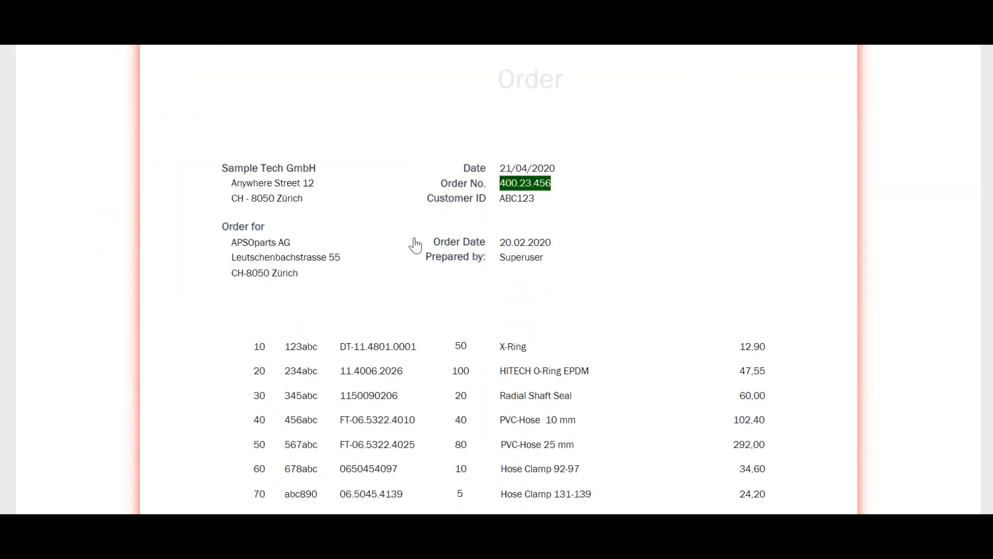
{"action": "left_click", "coordinate": [378, 348]}
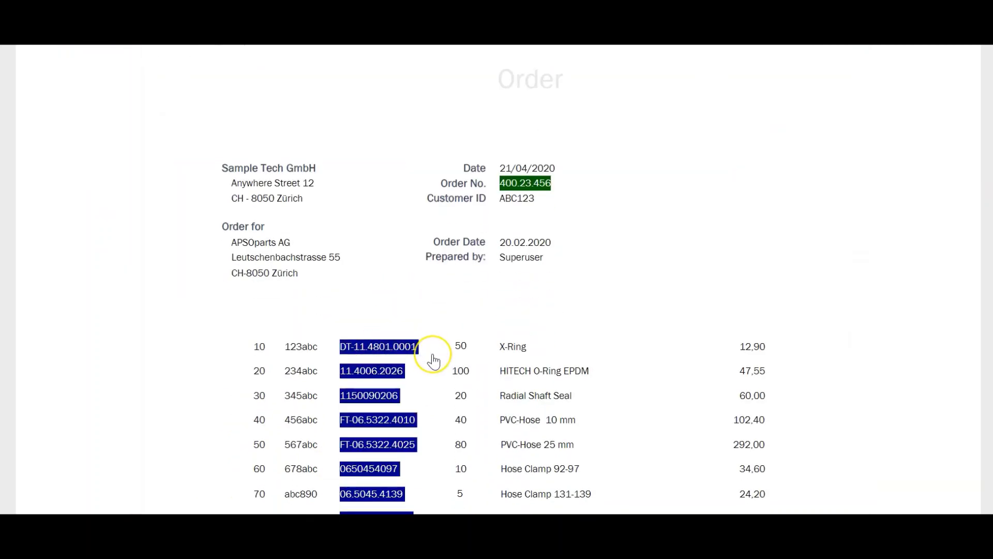
{"action": "scroll", "coordinate": [434, 361], "scroll_direction": "down", "scroll_amount": 4}
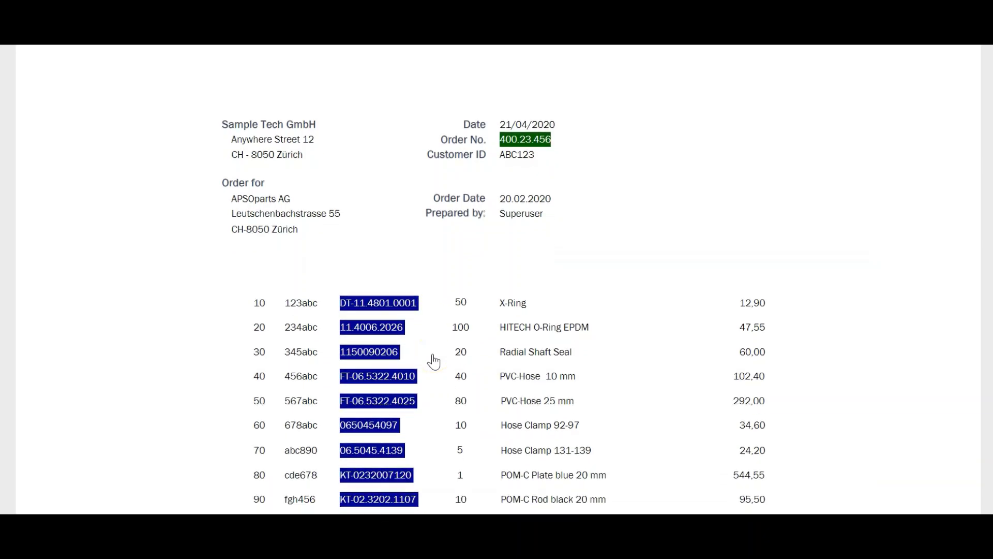
{"action": "scroll", "coordinate": [434, 361], "scroll_direction": "down", "scroll_amount": 4}
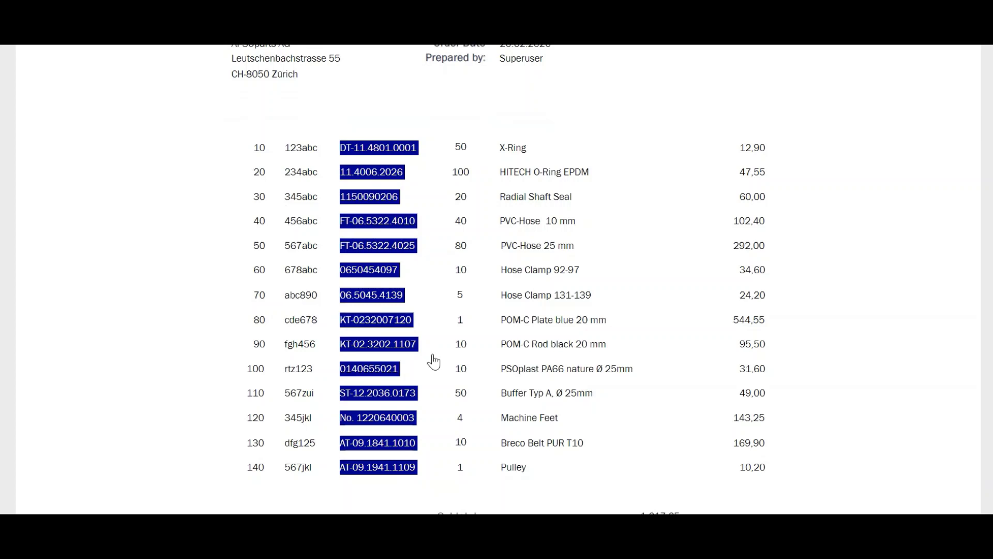
{"action": "scroll", "coordinate": [434, 361], "scroll_direction": "up", "scroll_amount": 1}
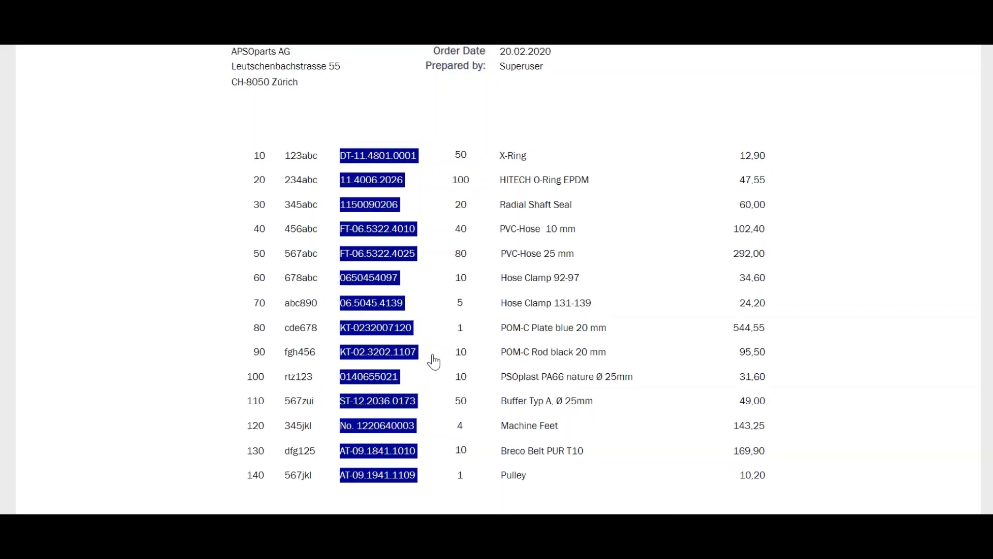
{"action": "scroll", "coordinate": [434, 361], "scroll_direction": "up", "scroll_amount": 10}
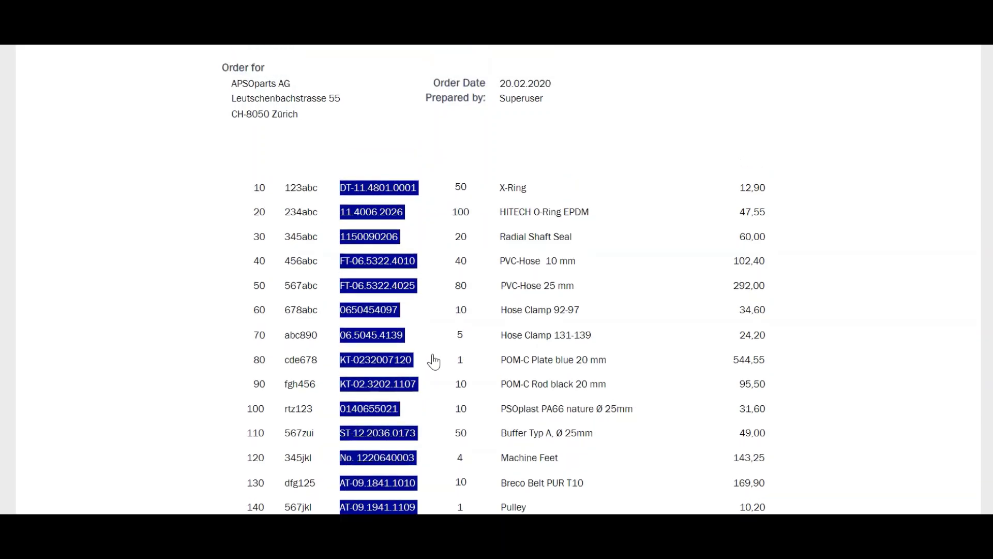
{"action": "scroll", "coordinate": [433, 361], "scroll_direction": "up", "scroll_amount": 4}
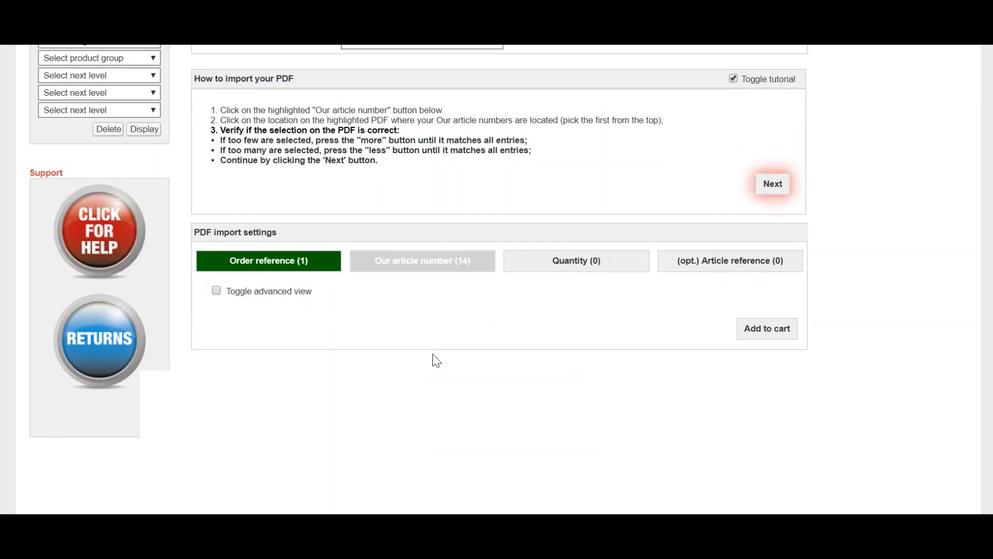
Toggle the advanced view on and off to review the match adjustment controls
{"action": "left_click", "coordinate": [216, 292]}
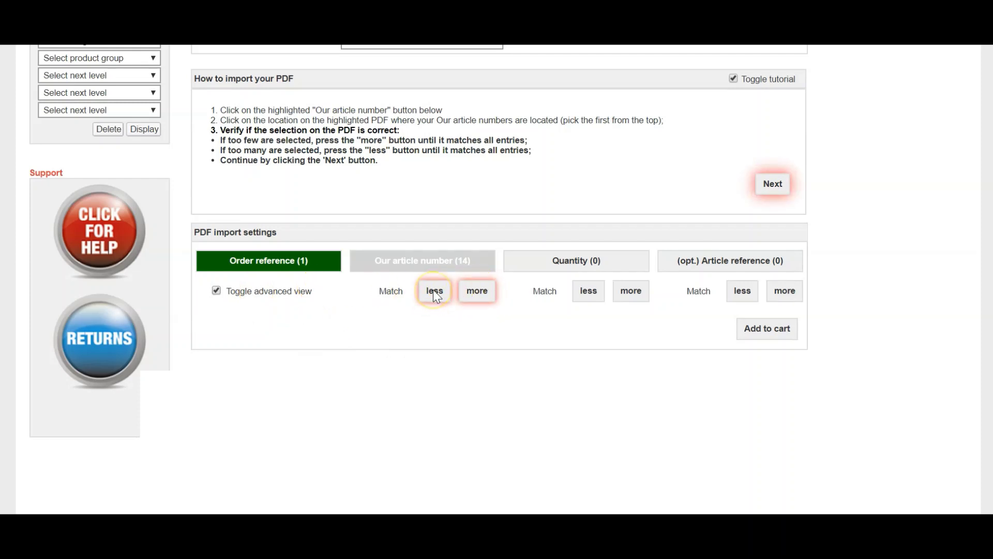
{"action": "left_click", "coordinate": [217, 292]}
Map the quantity column starting from the first quantity, 50, giving Quantity (14)
{"action": "left_click", "coordinate": [778, 185]}
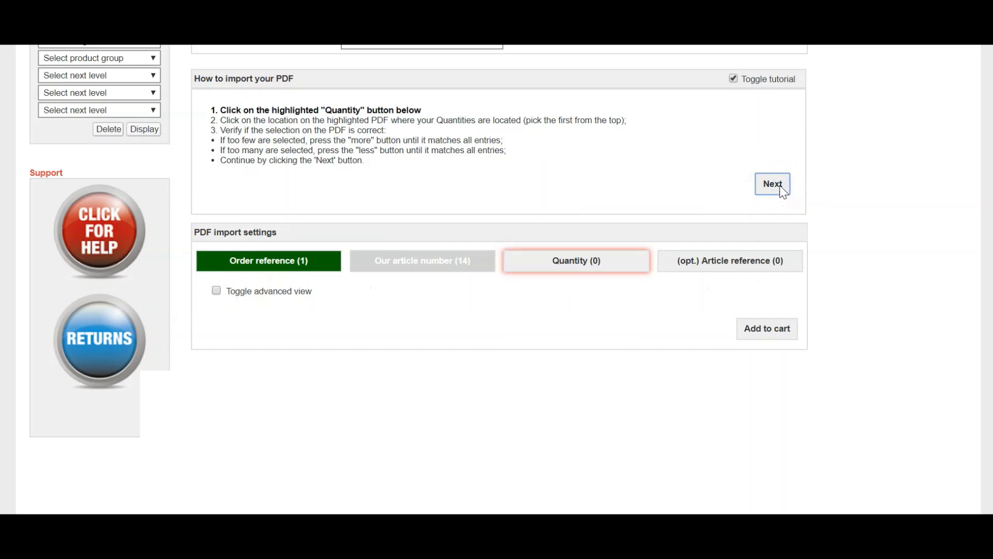
{"action": "left_click", "coordinate": [584, 262]}
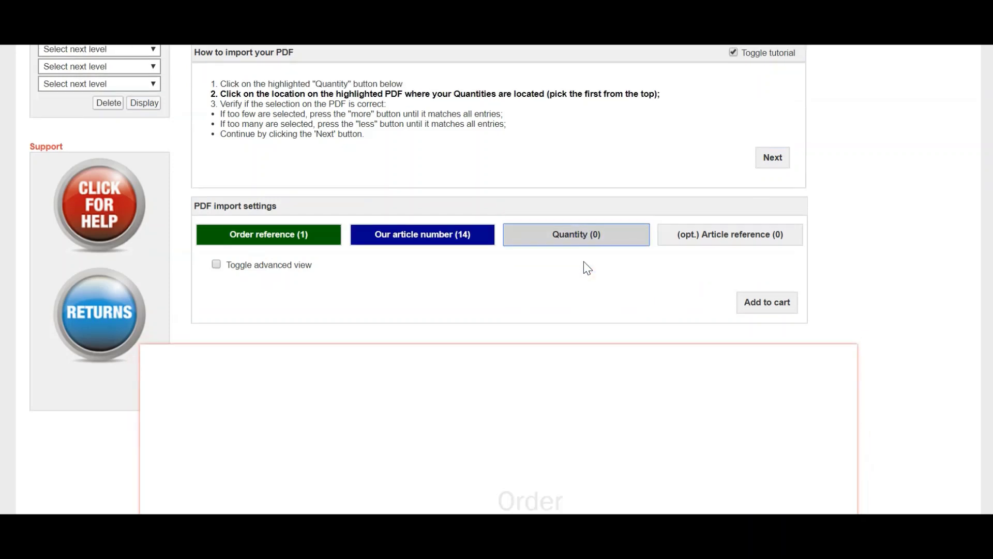
{"action": "left_click", "coordinate": [543, 282]}
{"action": "left_click", "coordinate": [461, 340]}
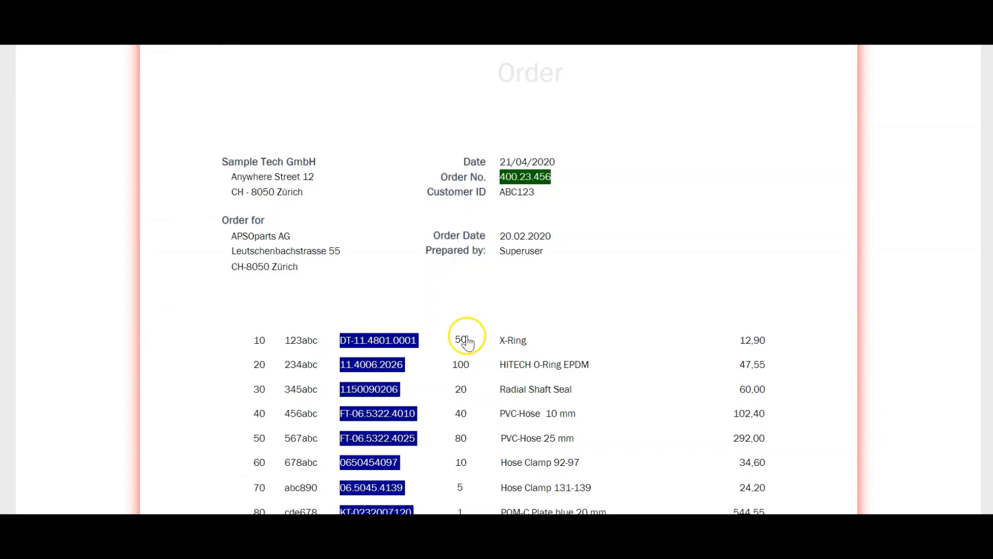
{"action": "left_click", "coordinate": [642, 314]}
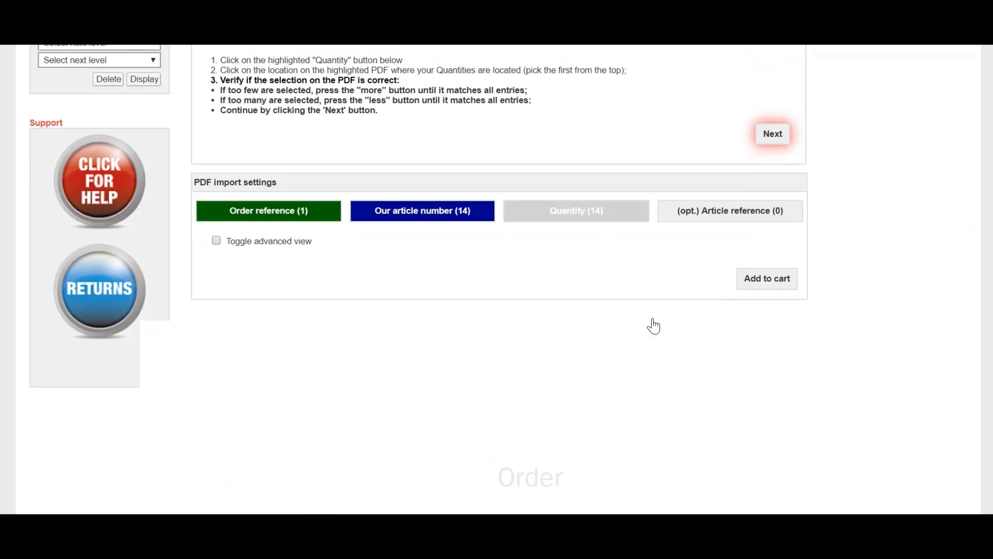
Map the customer part numbers, starting at 123abc, as the optional Article reference (14 matches)
{"action": "left_click", "coordinate": [780, 189]}
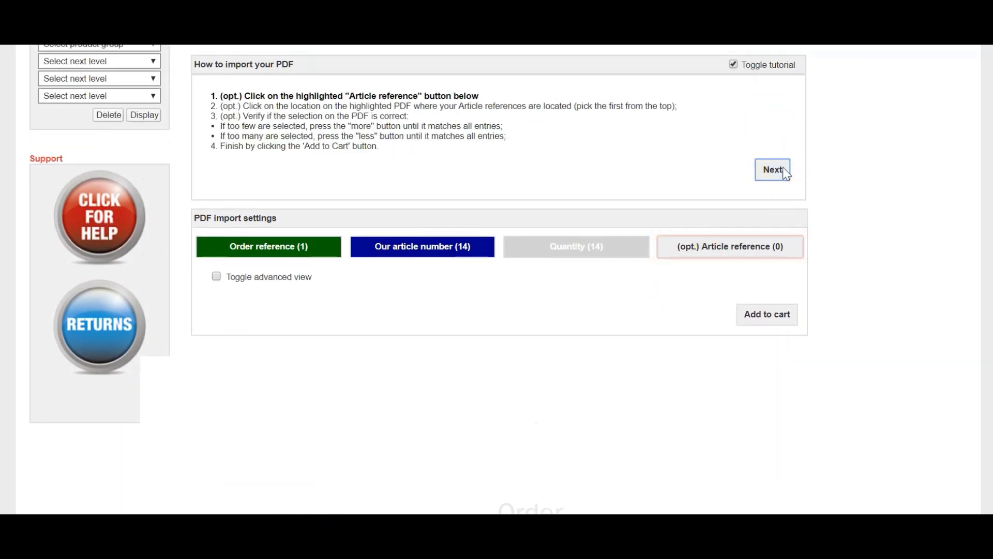
{"action": "left_click", "coordinate": [731, 252]}
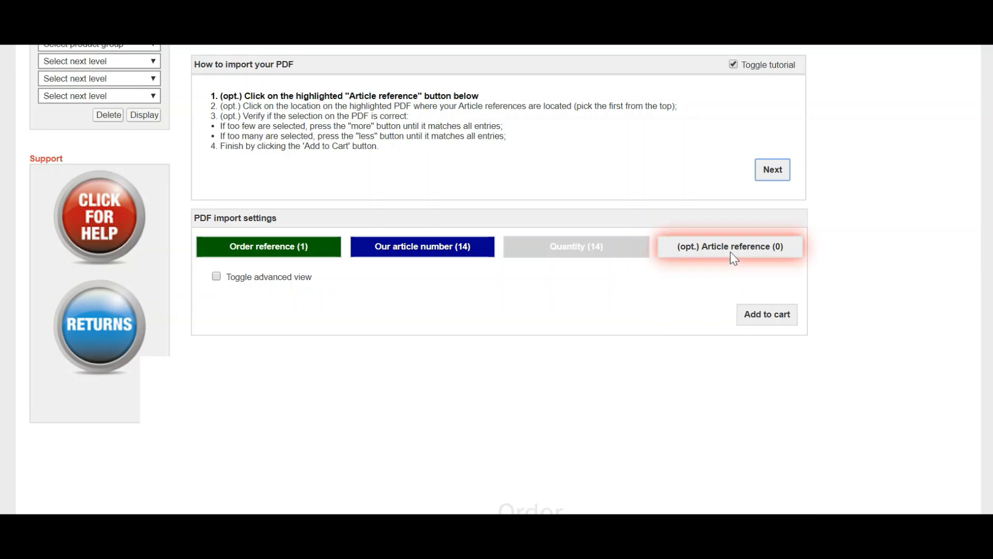
{"action": "left_click", "coordinate": [730, 253]}
{"action": "left_click", "coordinate": [472, 349]}
{"action": "scroll", "coordinate": [474, 352], "scroll_direction": "down", "scroll_amount": 5}
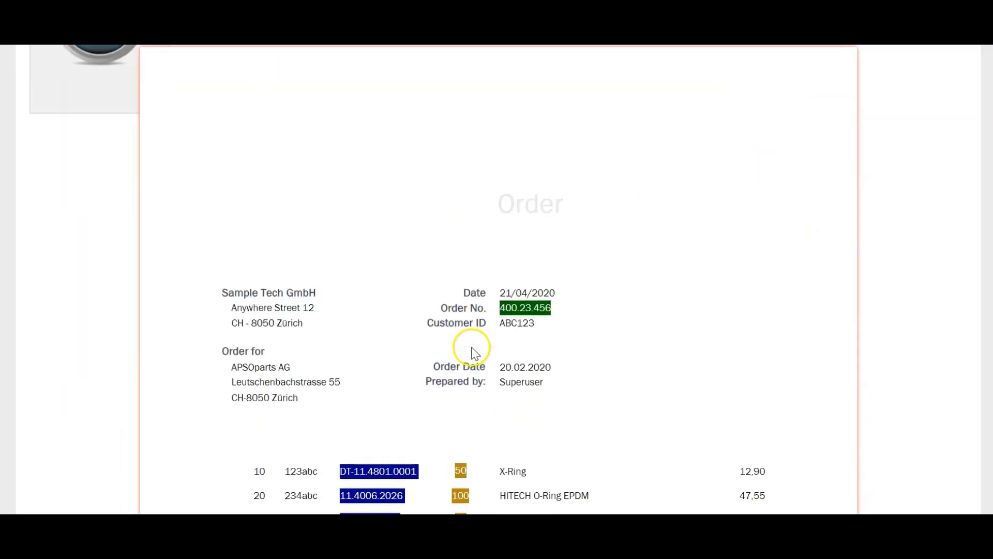
{"action": "scroll", "coordinate": [472, 350], "scroll_direction": "down", "scroll_amount": 2}
{"action": "left_click", "coordinate": [298, 350]}
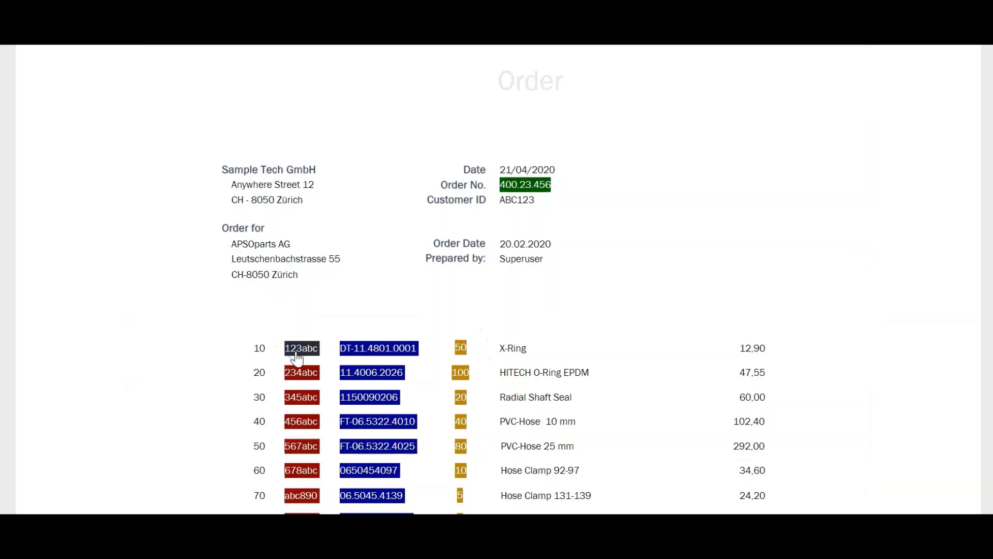
{"action": "scroll", "coordinate": [297, 356], "scroll_direction": "down", "scroll_amount": 2}
{"action": "scroll", "coordinate": [297, 358], "scroll_direction": "up", "scroll_amount": 8}
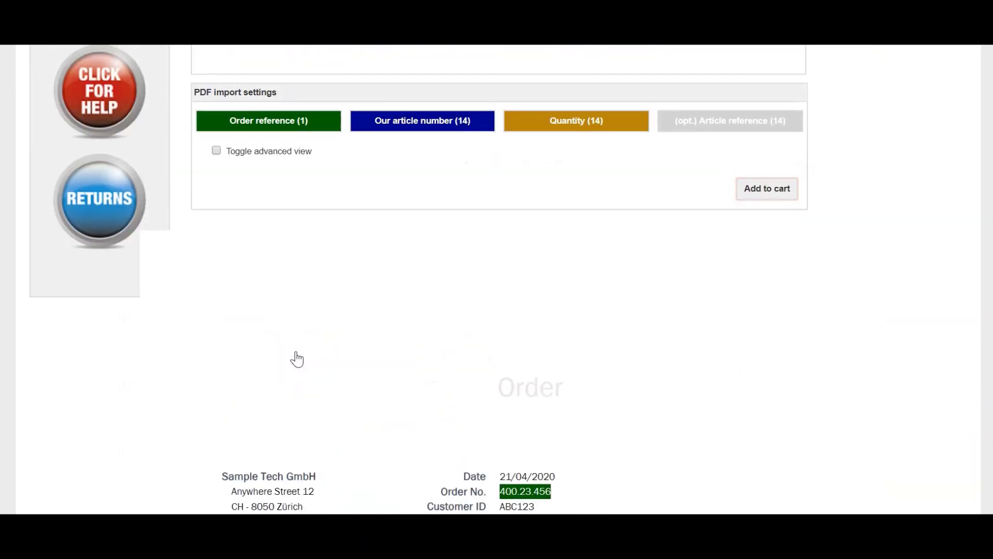
{"action": "scroll", "coordinate": [297, 358], "scroll_direction": "up", "scroll_amount": 2}
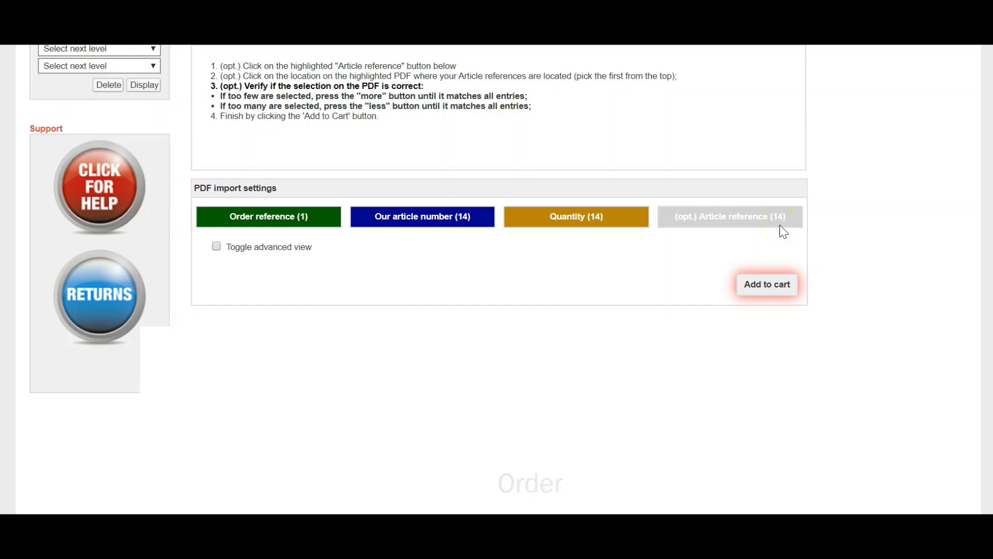
Add the 14 mapped order lines, worth EUR 1'172.40, to the shopping cart
{"action": "left_click", "coordinate": [773, 288]}
{"action": "left_click", "coordinate": [771, 287]}
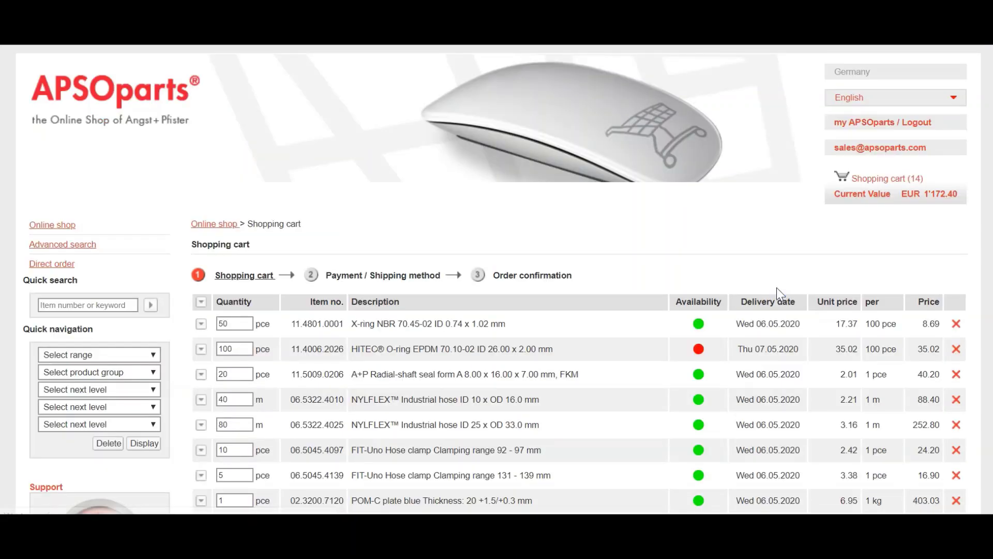
Scroll through the shopping cart to check the 14 lines and the totals
{"action": "scroll", "coordinate": [777, 288], "scroll_direction": "down", "scroll_amount": 4}
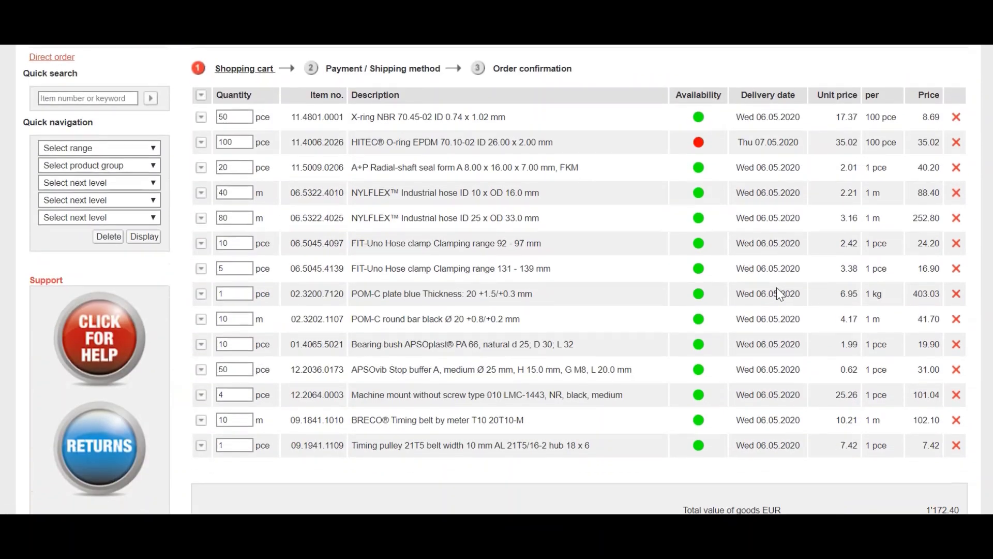
{"action": "scroll", "coordinate": [777, 288], "scroll_direction": "down", "scroll_amount": 3}
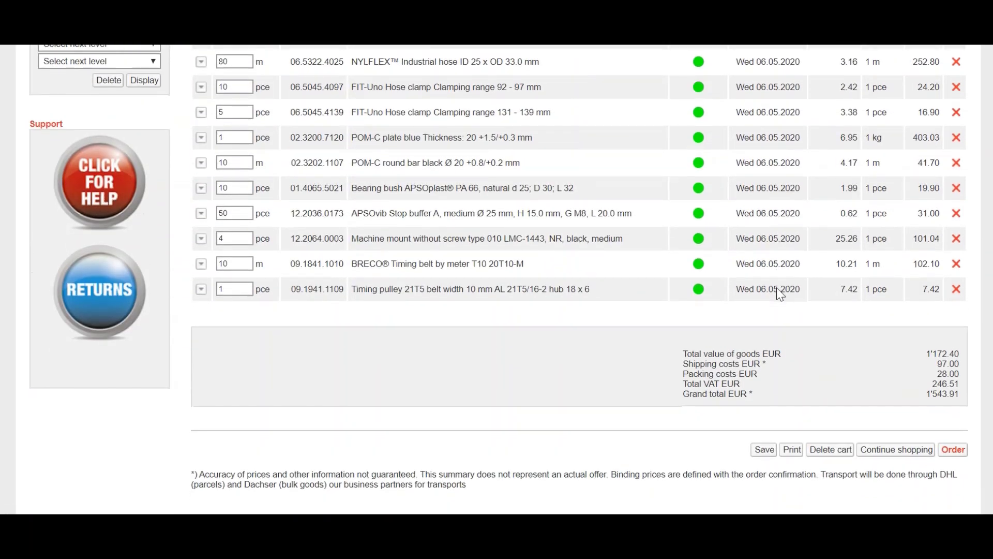
{"action": "scroll", "coordinate": [779, 293], "scroll_direction": "down", "scroll_amount": 1}
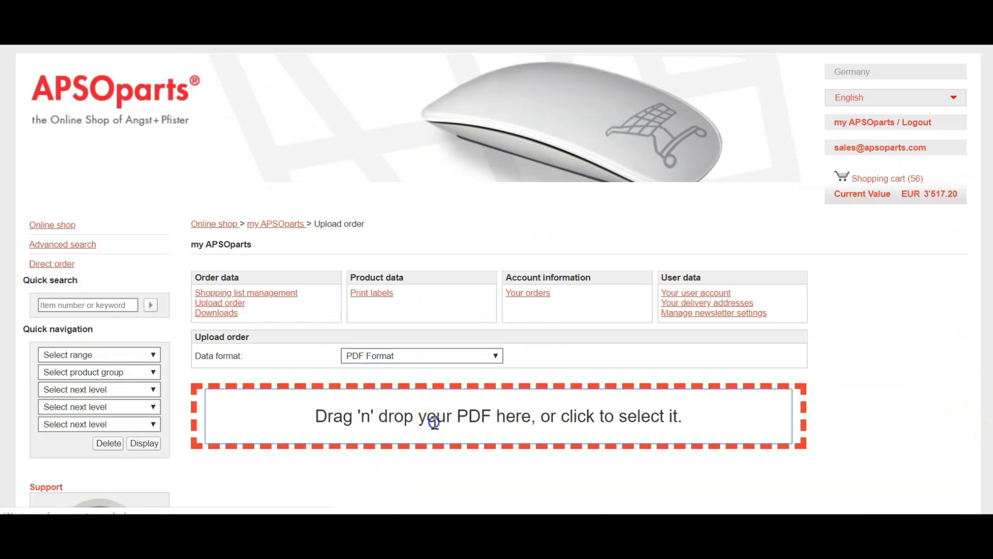
Upload Order Sample Tech for Parsing No 2 and check the auto-applied mapping (1 and 14 matches)
{"action": "left_click", "coordinate": [287, 121]}
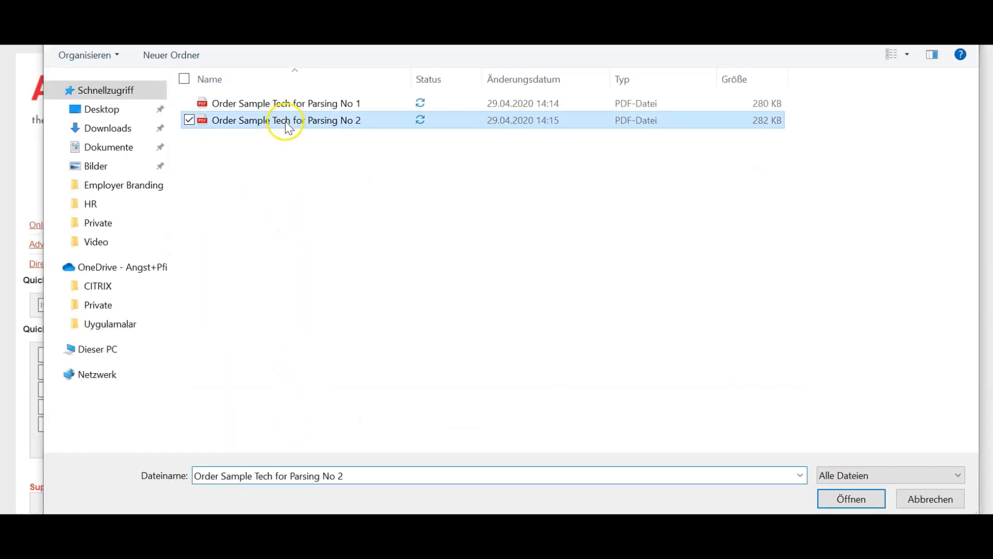
{"action": "left_click", "coordinate": [842, 499]}
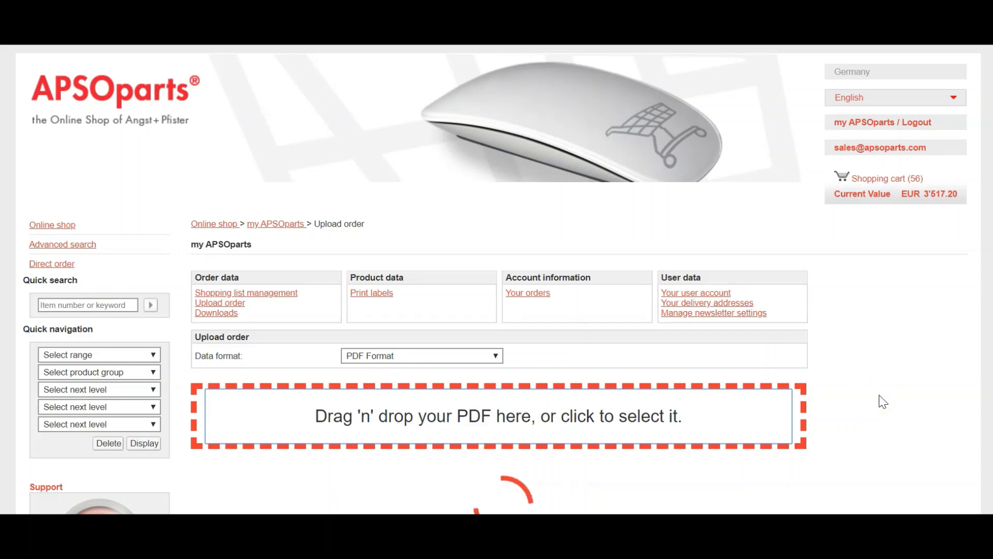
{"action": "scroll", "coordinate": [882, 401], "scroll_direction": "down", "scroll_amount": 1}
{"action": "scroll", "coordinate": [883, 401], "scroll_direction": "down", "scroll_amount": 18}
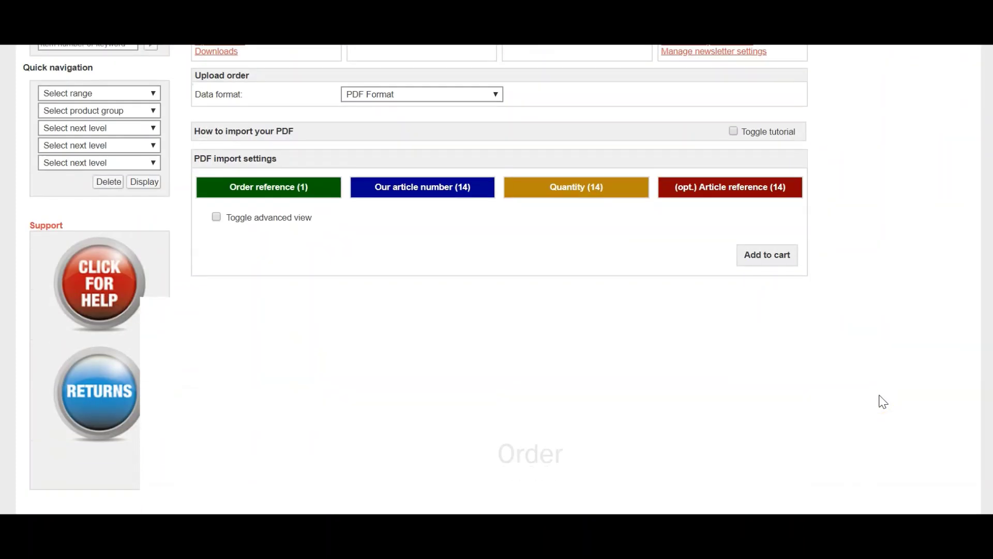
{"action": "scroll", "coordinate": [883, 400], "scroll_direction": "up", "scroll_amount": 15}
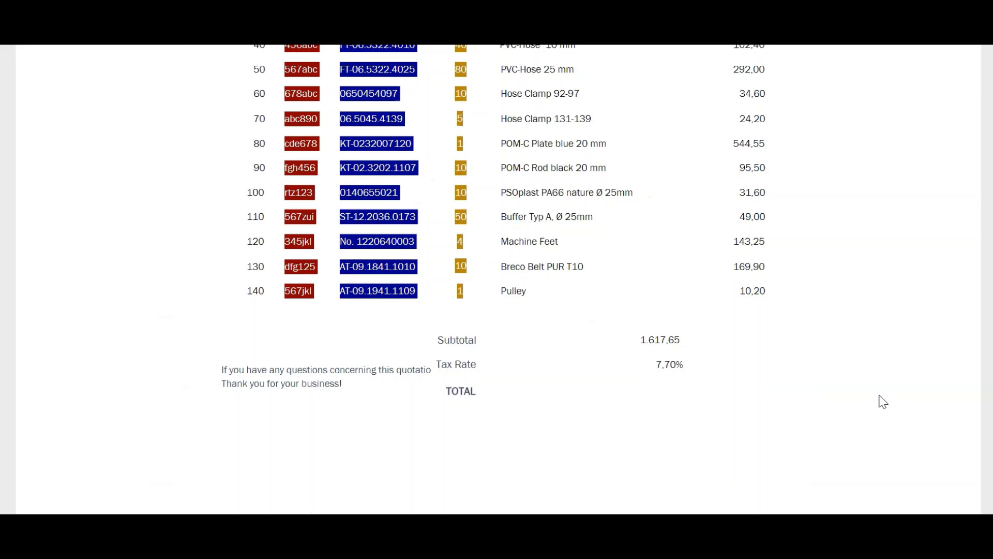
{"action": "scroll", "coordinate": [883, 402], "scroll_direction": "up", "scroll_amount": 1}
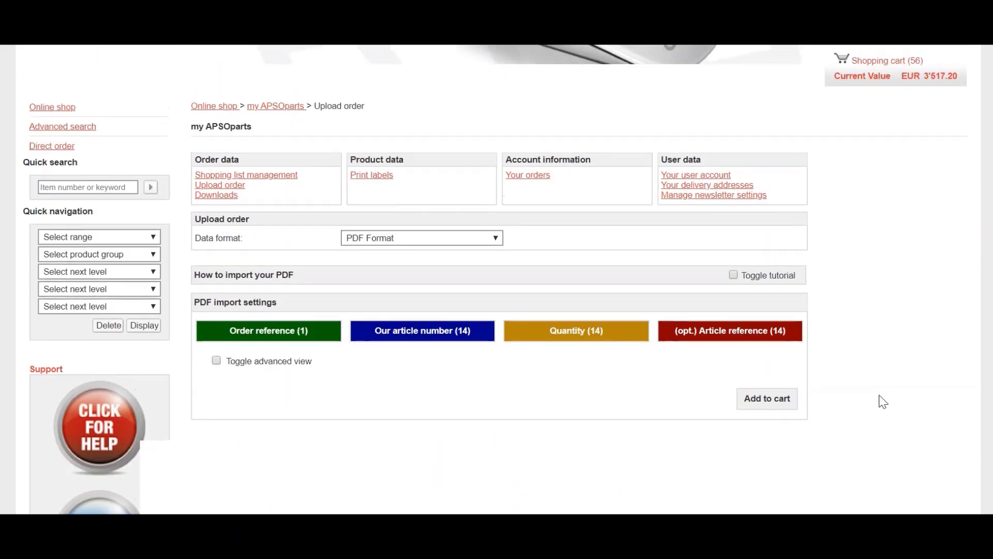